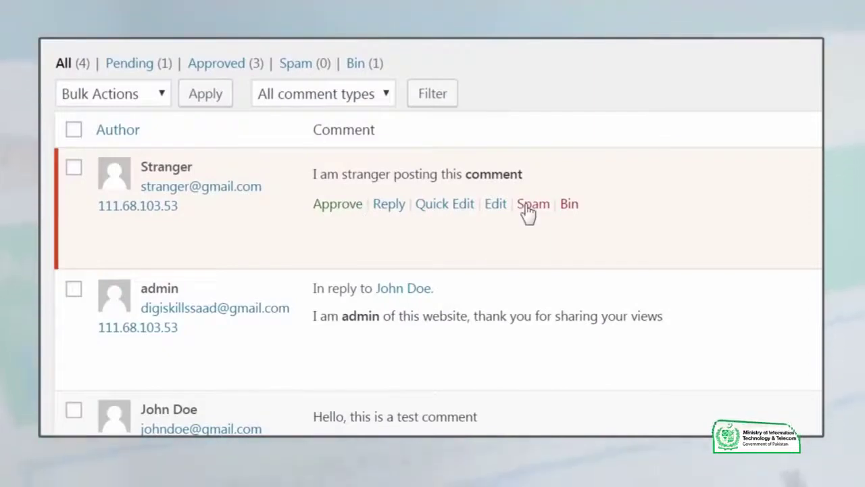
- Mark Stranger's comment as spam
click(529, 207)
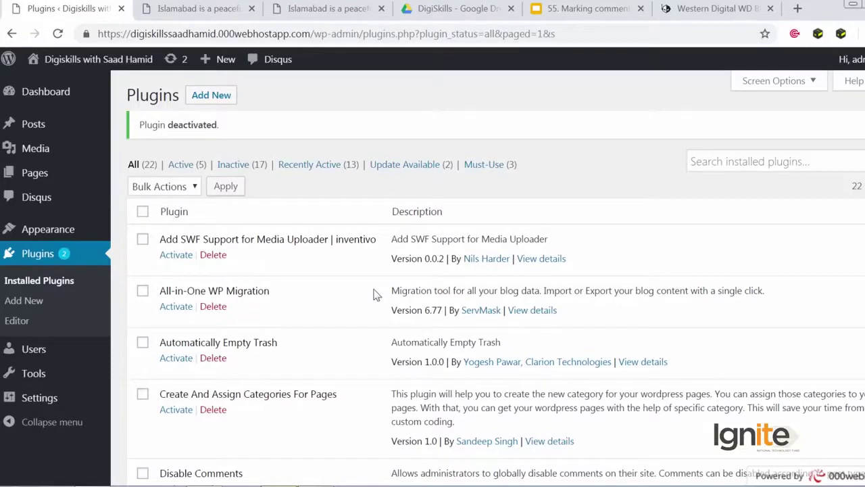
- Scroll down the Installed Plugins list to the Disqus for WordPress plugin
scroll(376, 295, down, 2)
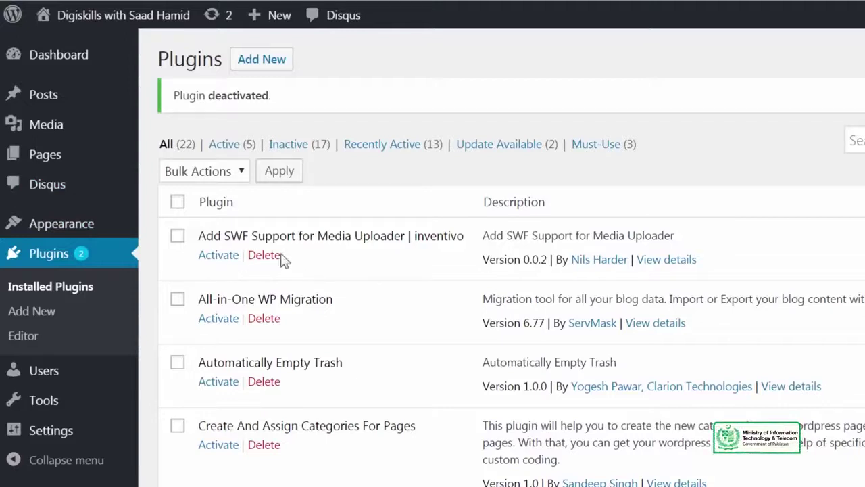
scroll(286, 239, down, 5)
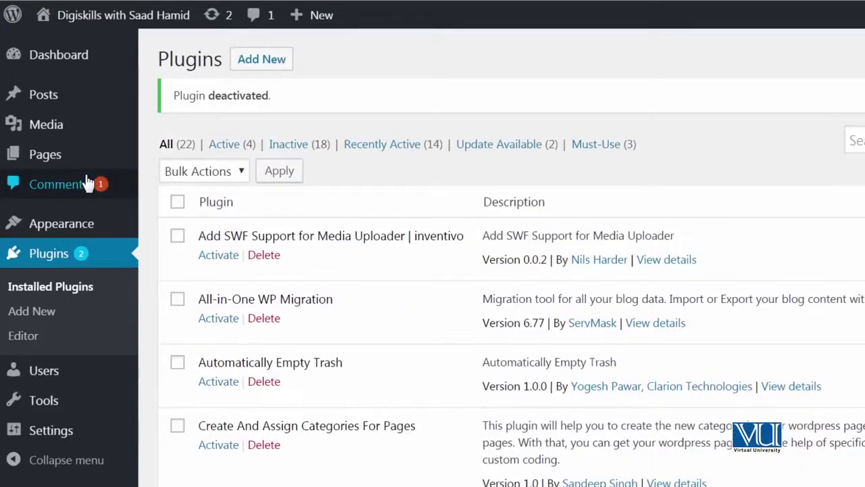
- Review the Comments list, with Stranger's comment pending beside three approved ones
click(88, 183)
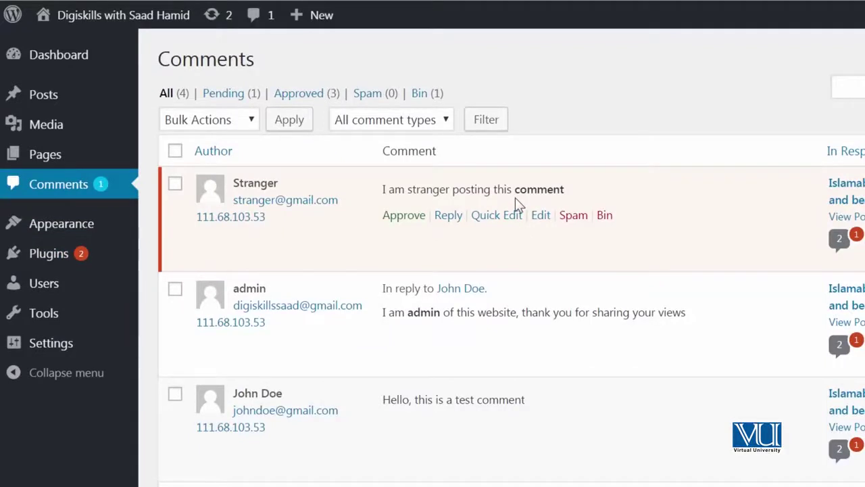
scroll(490, 249, down, 3)
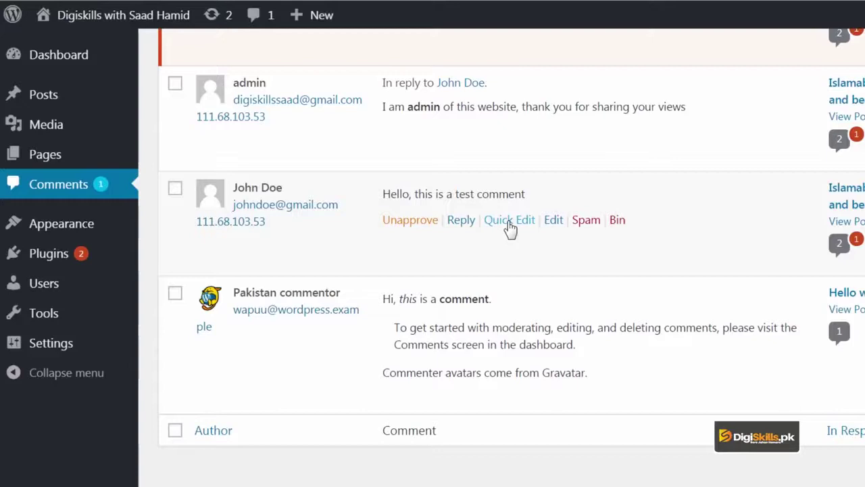
scroll(510, 229, up, 3)
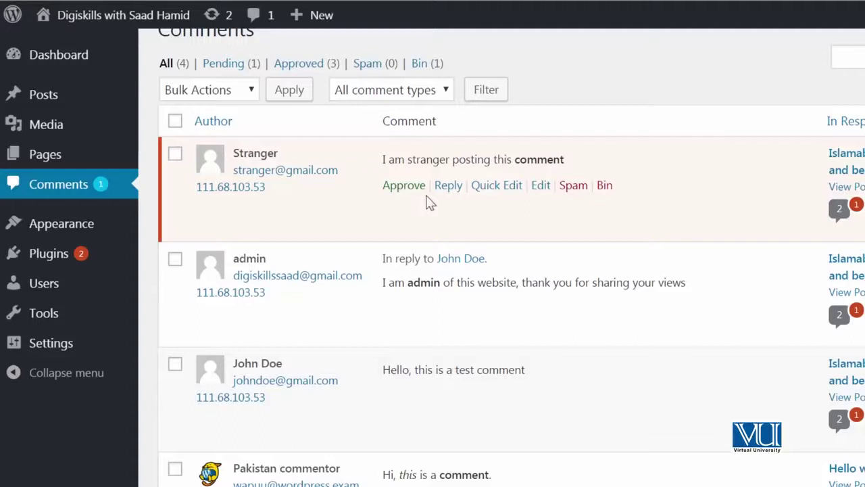
- Spam Stranger's comment, restore it with Not Spam, re-spam it, then delete it permanently
click(570, 186)
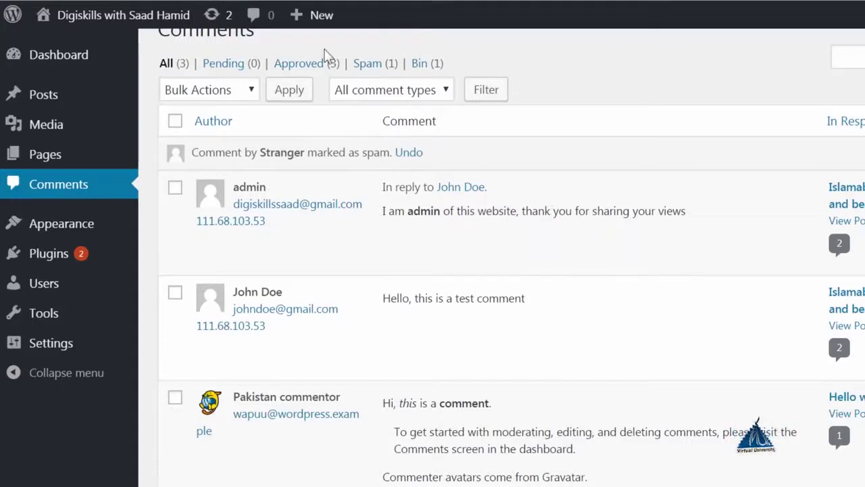
click(365, 64)
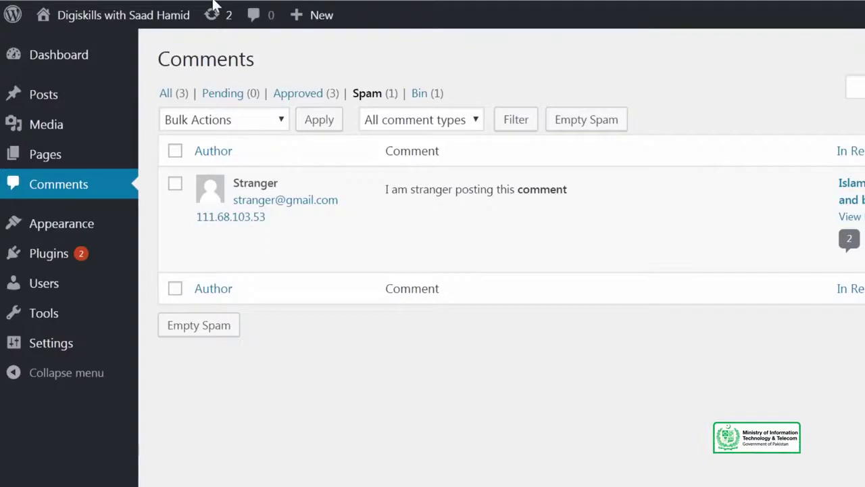
mouse_move(476, 203)
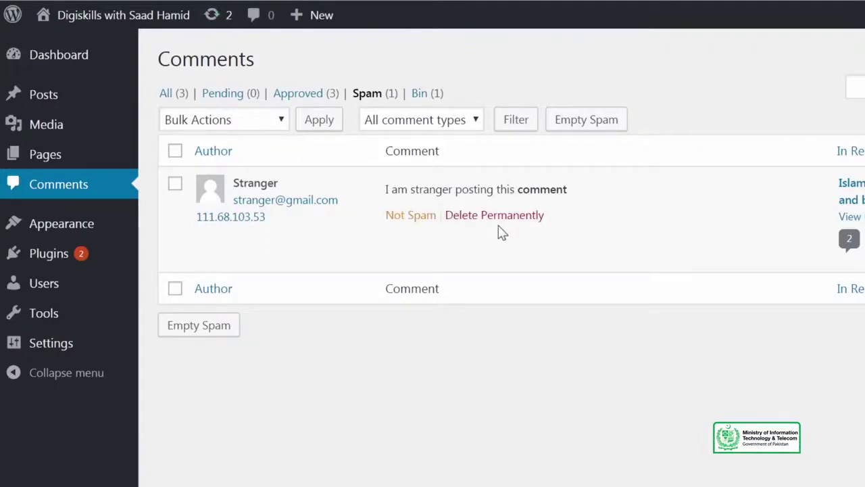
click(417, 223)
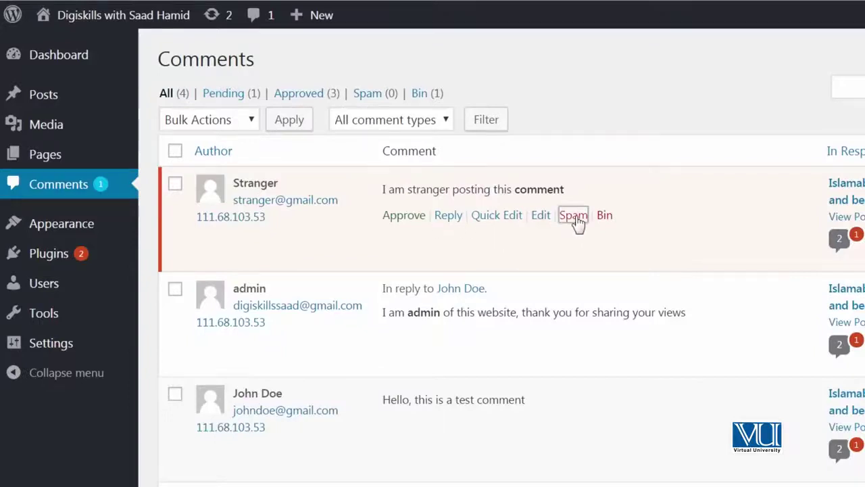
click(369, 95)
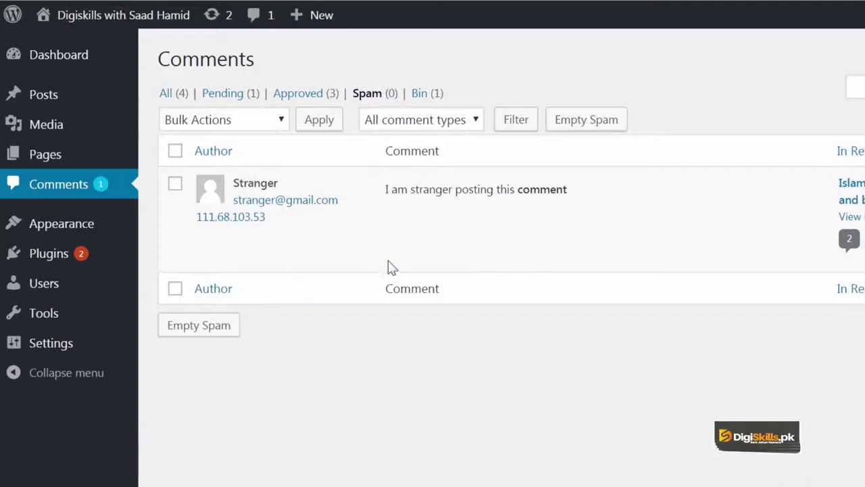
click(527, 216)
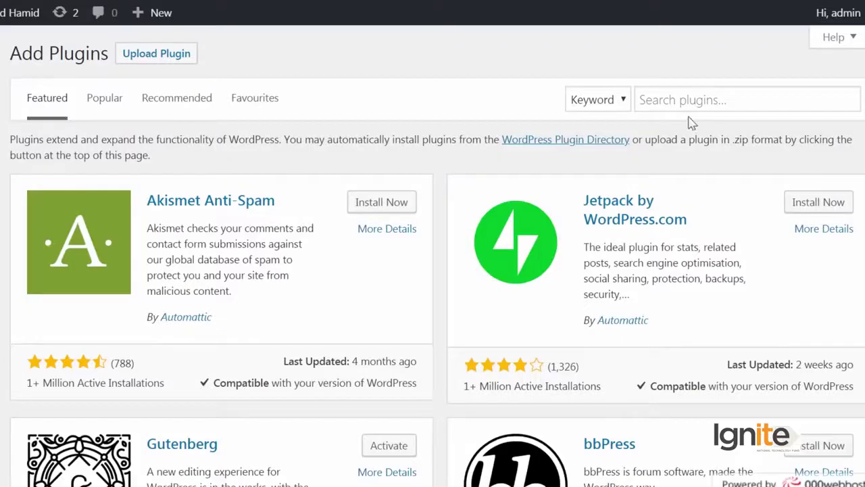
- Search plugins for 'google captcha comments' and install Google Captcha (reCAPTCHA) by BestWebSoft
click(700, 99)
text(google ca)
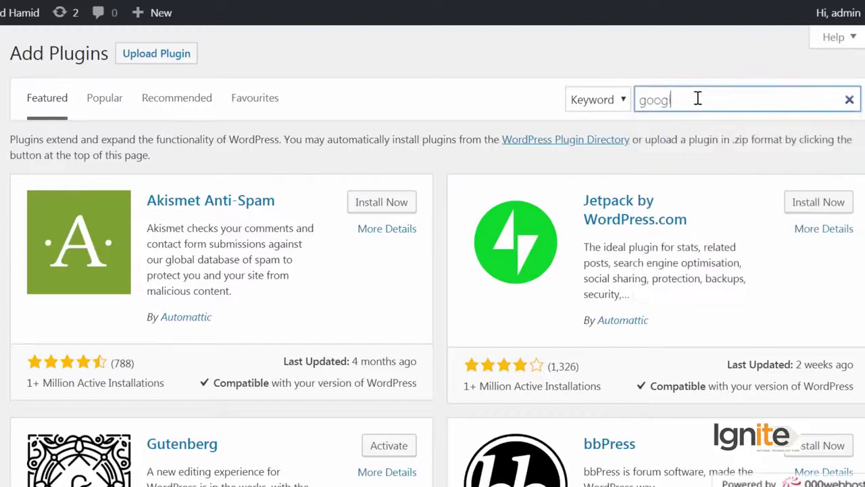
text(p)
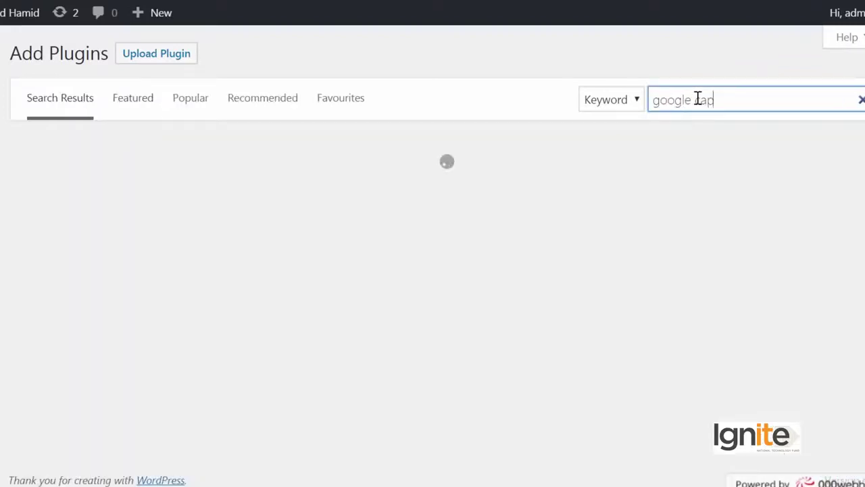
text(tcha comments)
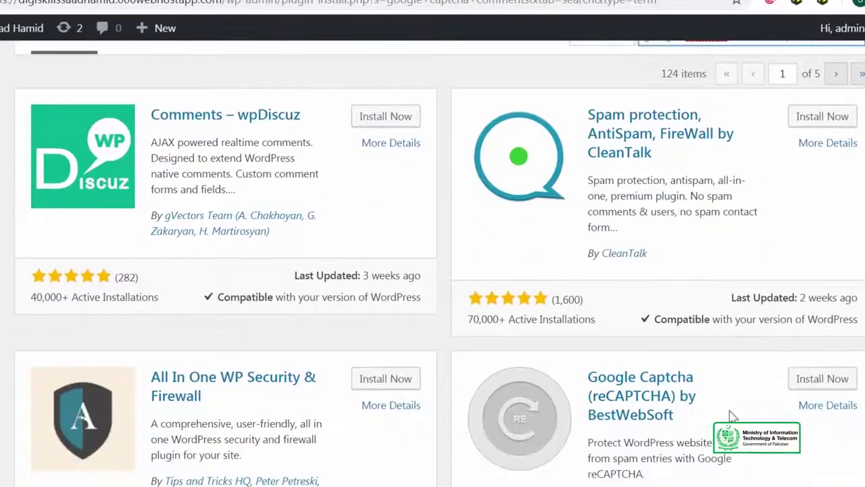
scroll(732, 414, down, 3)
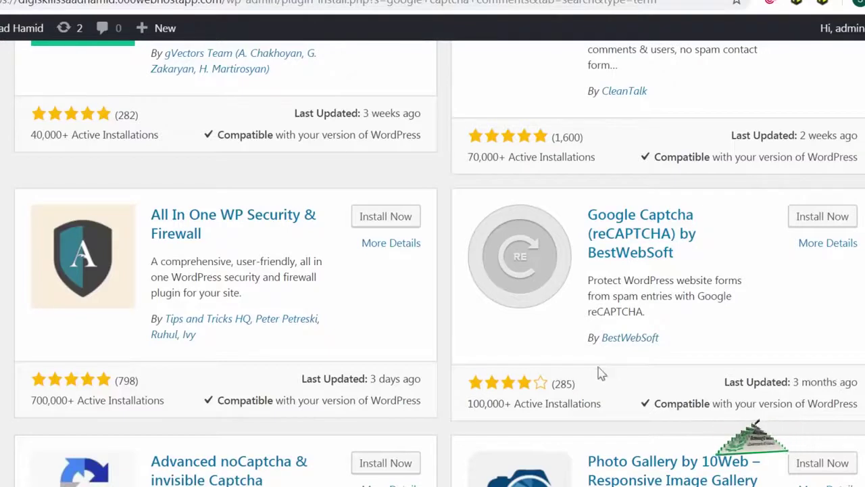
click(815, 220)
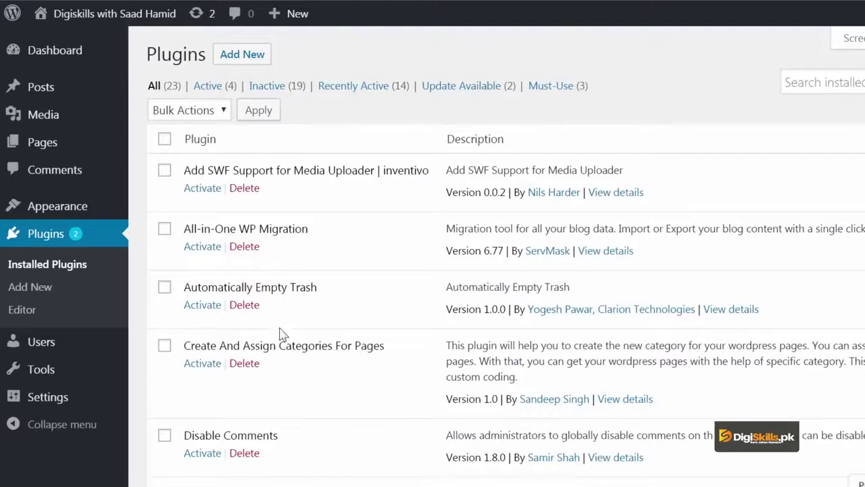
- Start installing Akismet Anti-Spam from the Add Plugins page
click(241, 55)
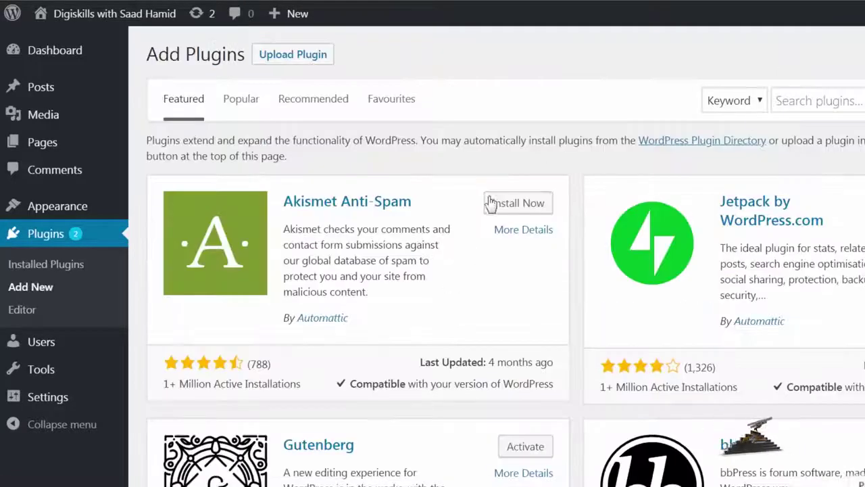
click(505, 211)
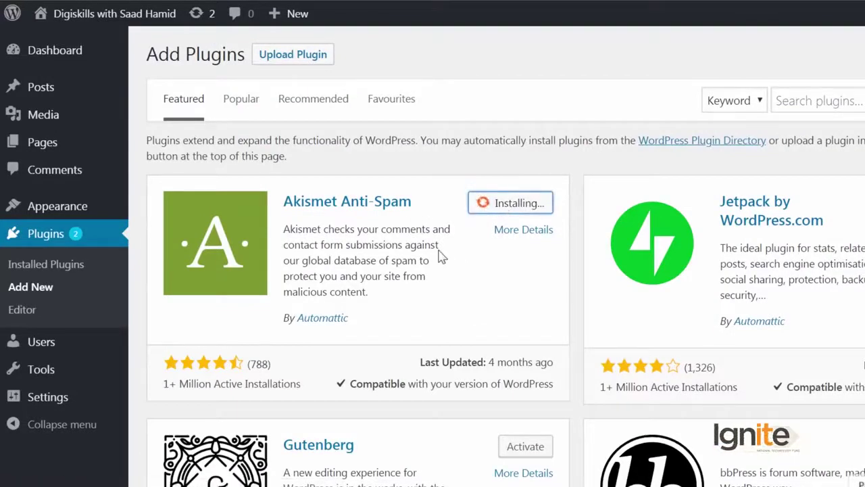